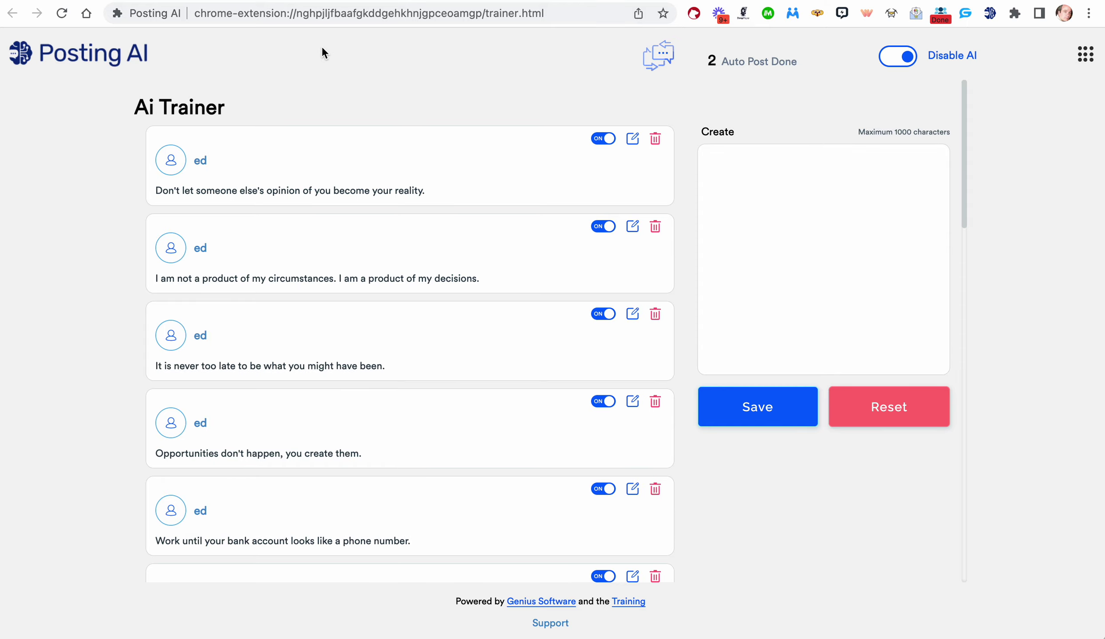
# Switch to the Facebook profile page and reload it to check the newest quote post in the timeline.
pyautogui.click(330, 1)
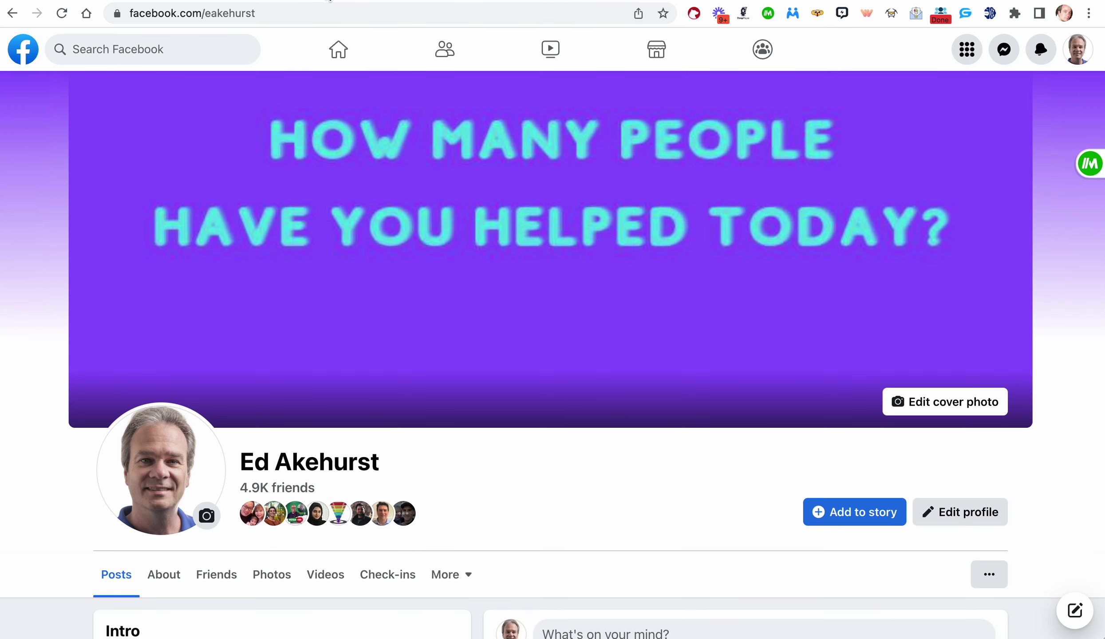
pyautogui.scroll(-5, 500, 222)
pyautogui.scroll(-10, 500, 226)
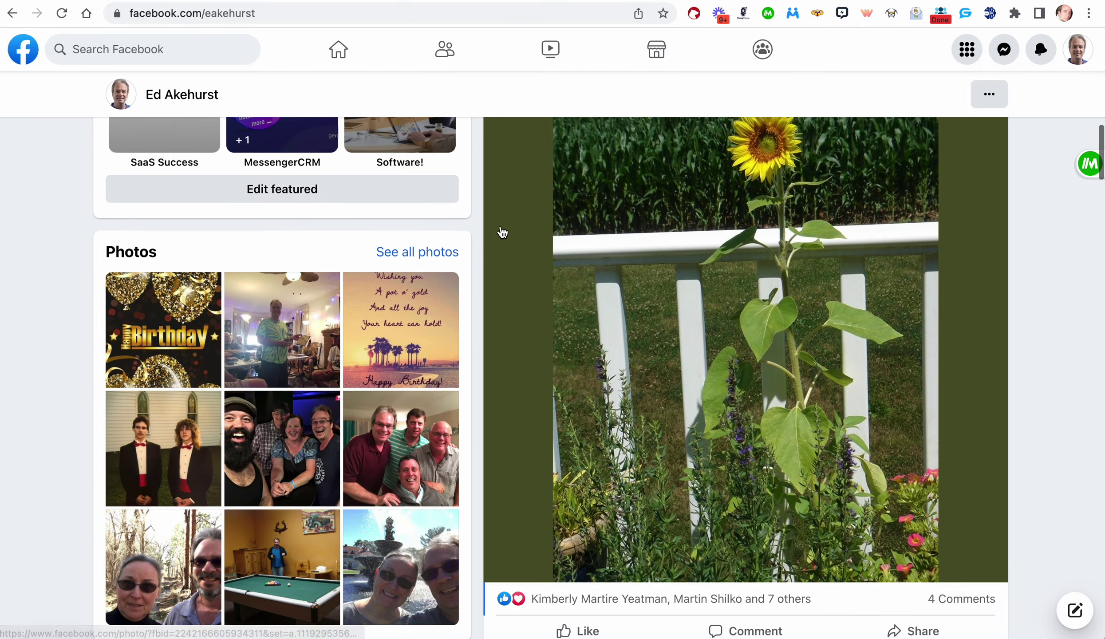
pyautogui.scroll(6, 500, 226)
pyautogui.click(502, 233)
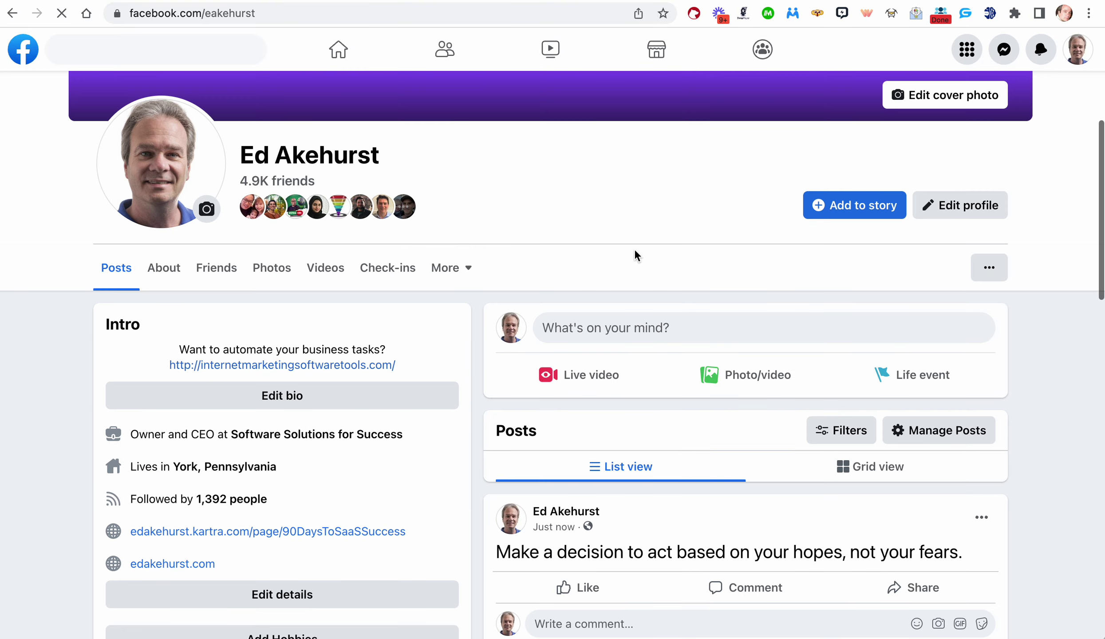
pyautogui.scroll(-3, 635, 248)
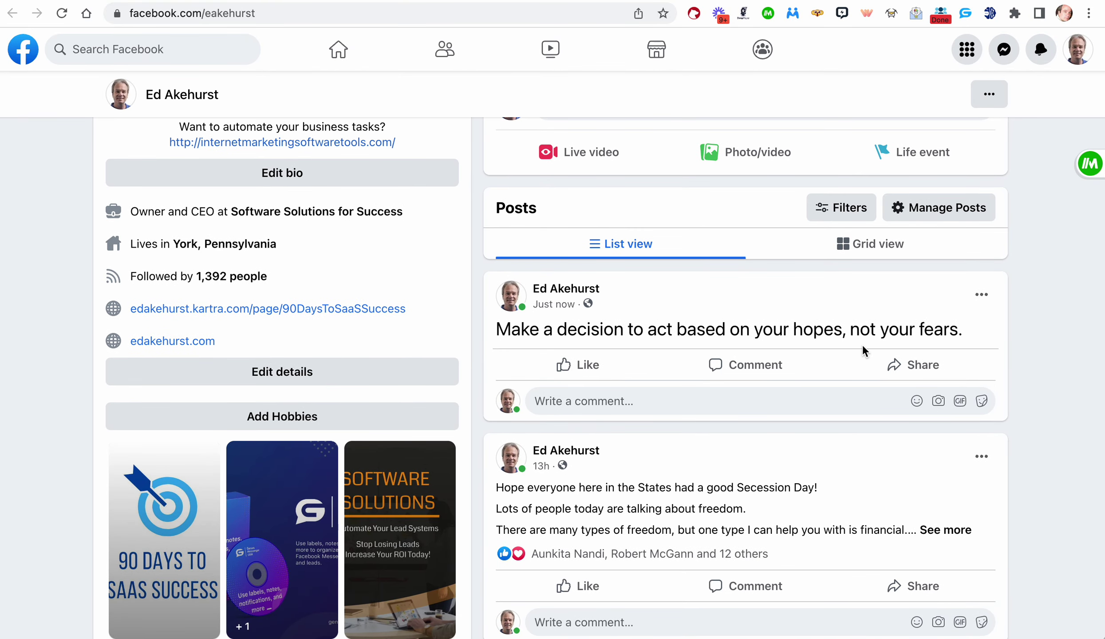
# Examine the two-part wording, reactions and shares of the July 3 post beginning "Winning is a habit".
pyautogui.scroll(-20, 876, 393)
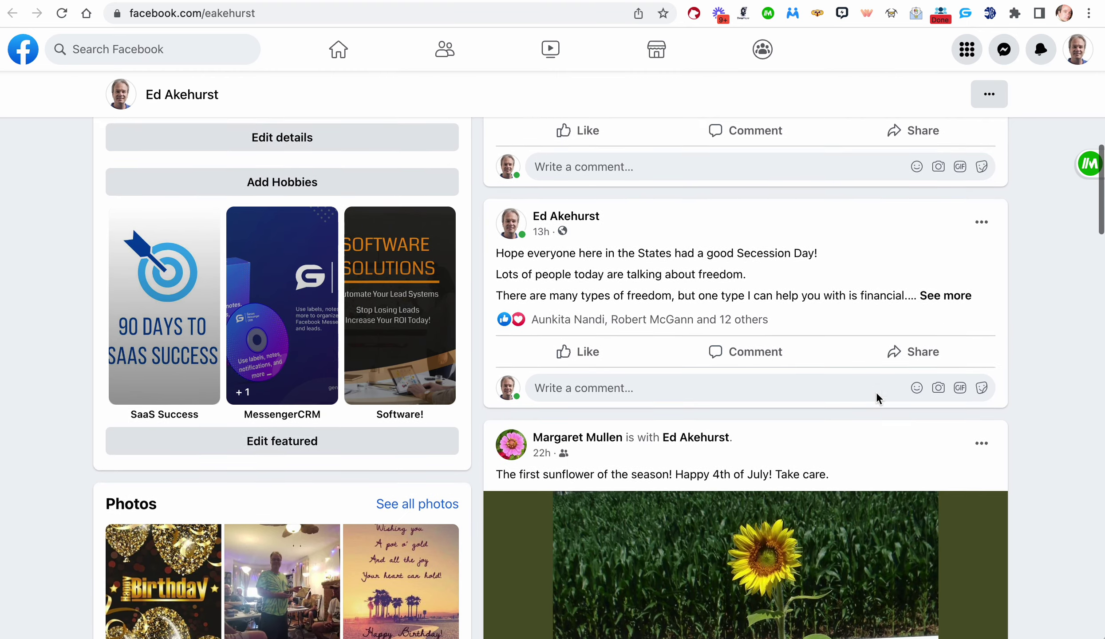
pyautogui.scroll(-5, 876, 392)
pyautogui.scroll(3, 876, 392)
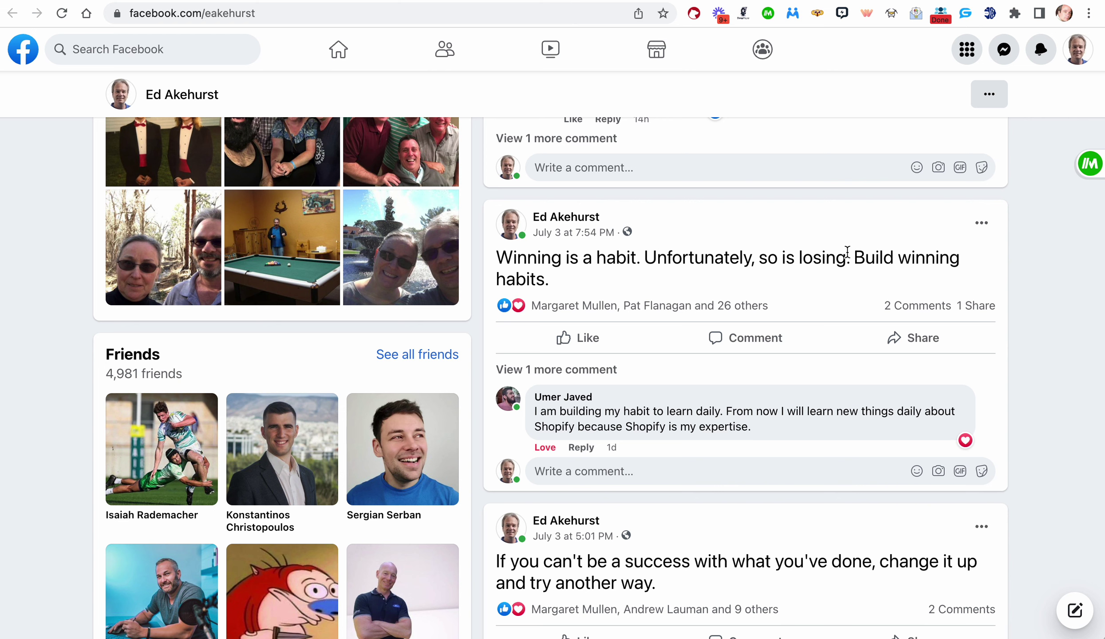
pyautogui.moveTo(853, 257); pyautogui.dragTo(491, 265)
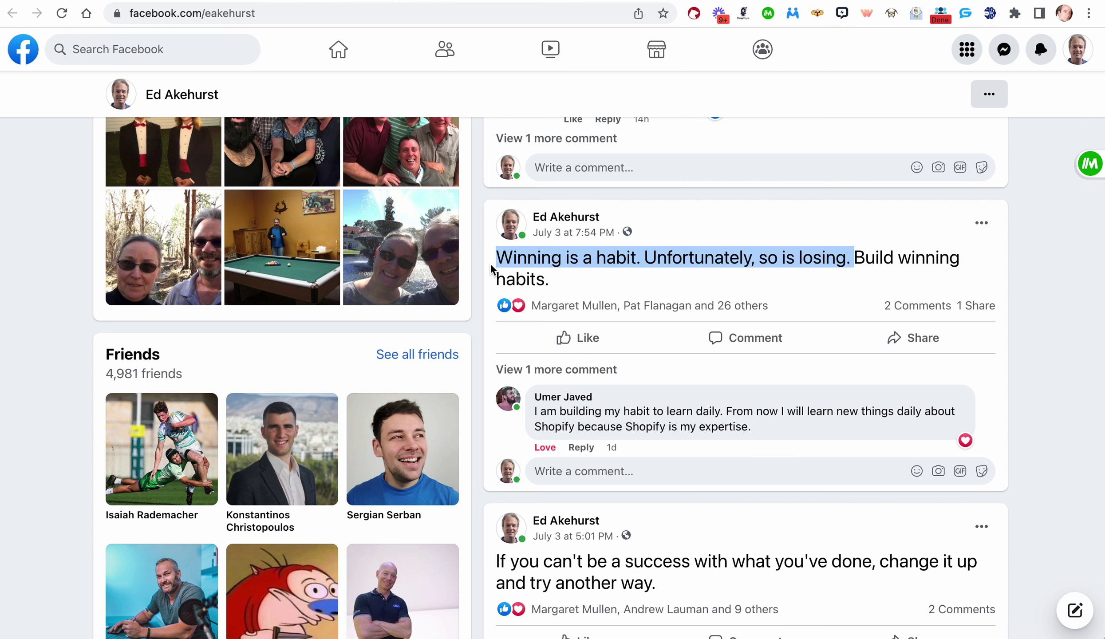
pyautogui.click(858, 288)
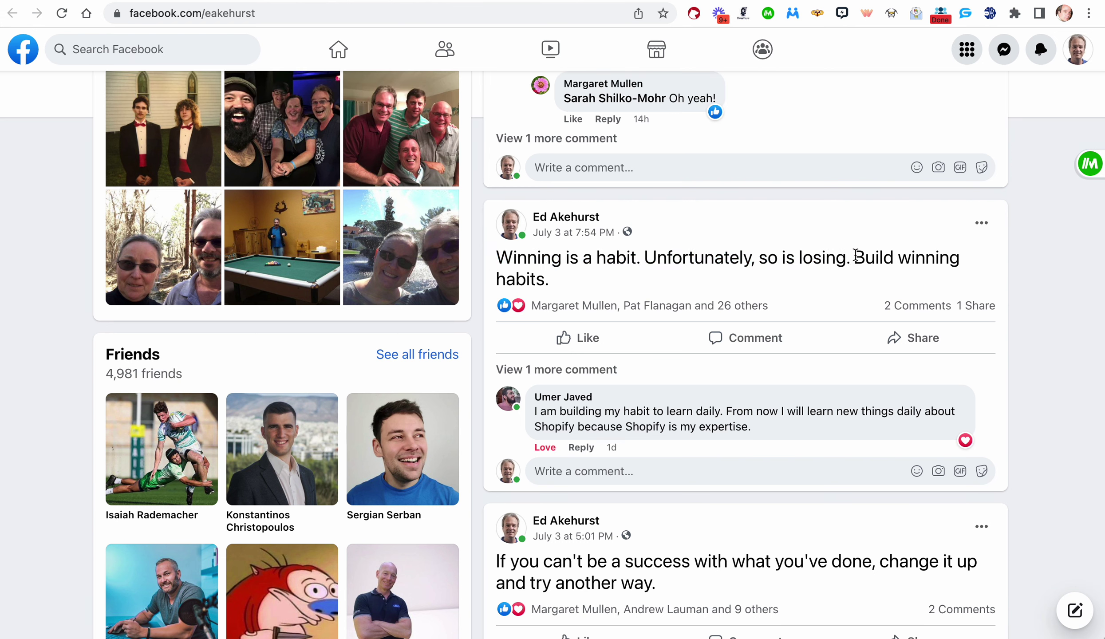
pyautogui.moveTo(854, 258); pyautogui.dragTo(857, 273)
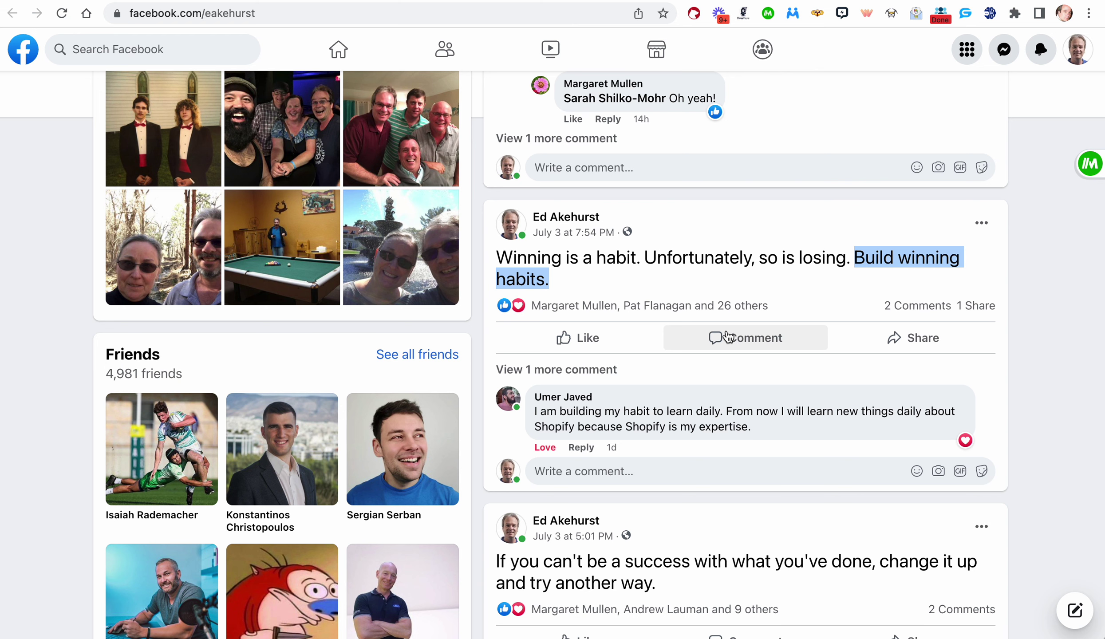
pyautogui.moveTo(571, 316)
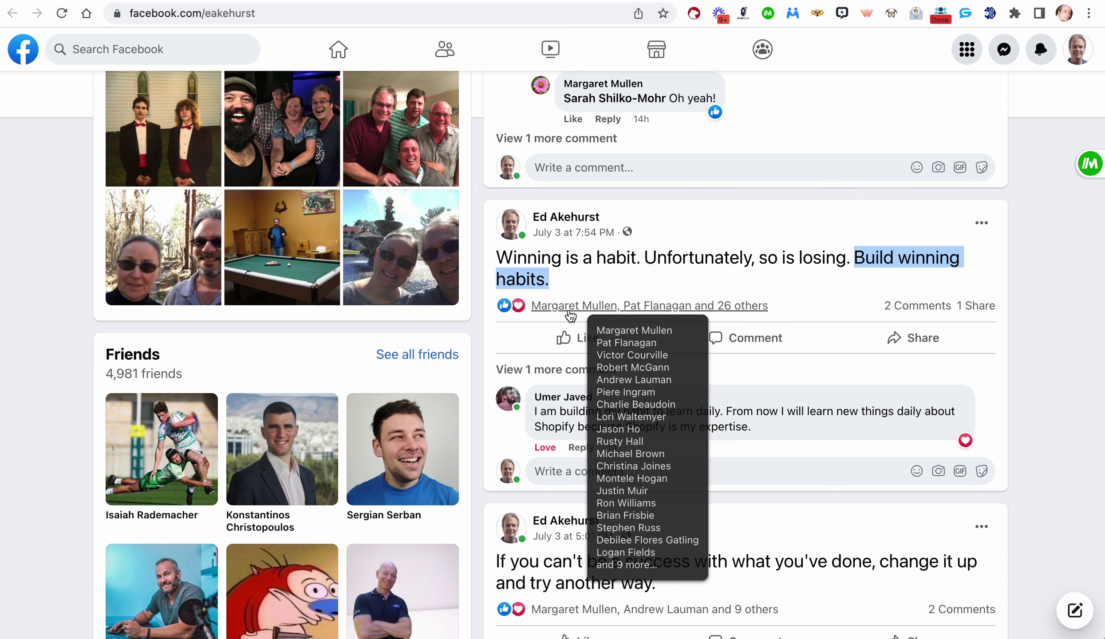
pyautogui.moveTo(983, 311)
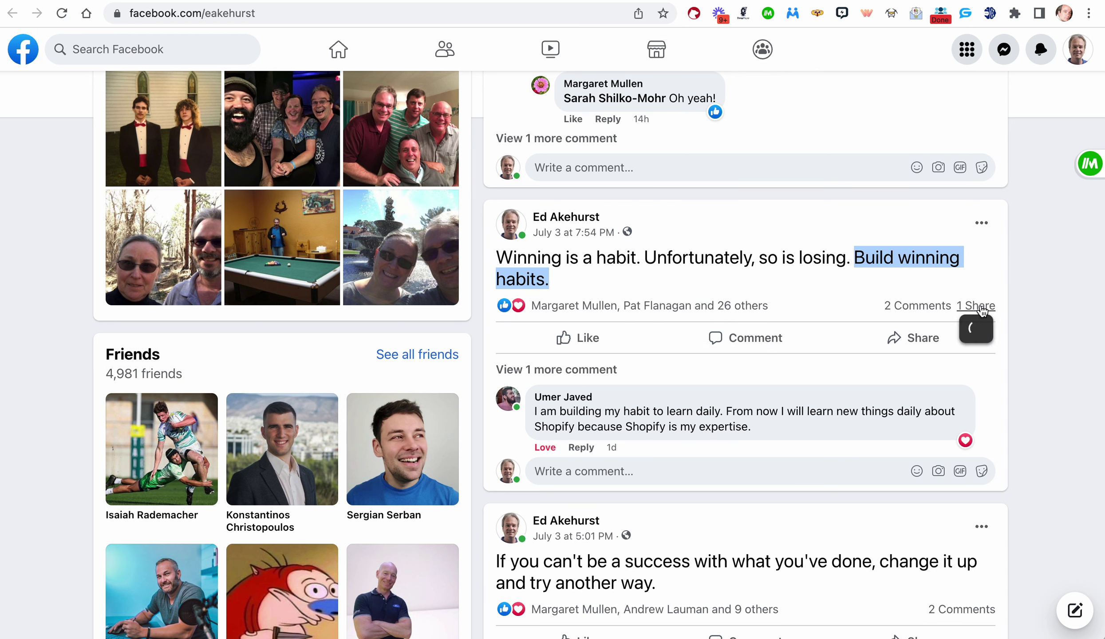
# Look over the July 3 post about success and trying another way, and return to the newest profile post.
pyautogui.scroll(-3, 867, 266)
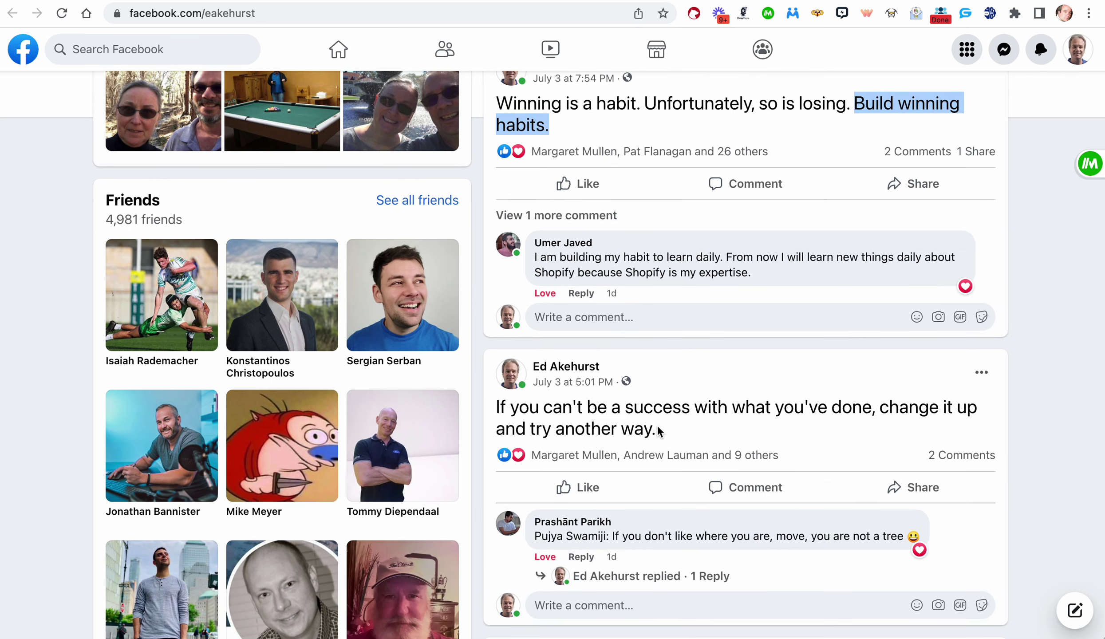
pyautogui.moveTo(710, 464)
pyautogui.scroll(5, 801, 402)
pyautogui.scroll(20, 801, 400)
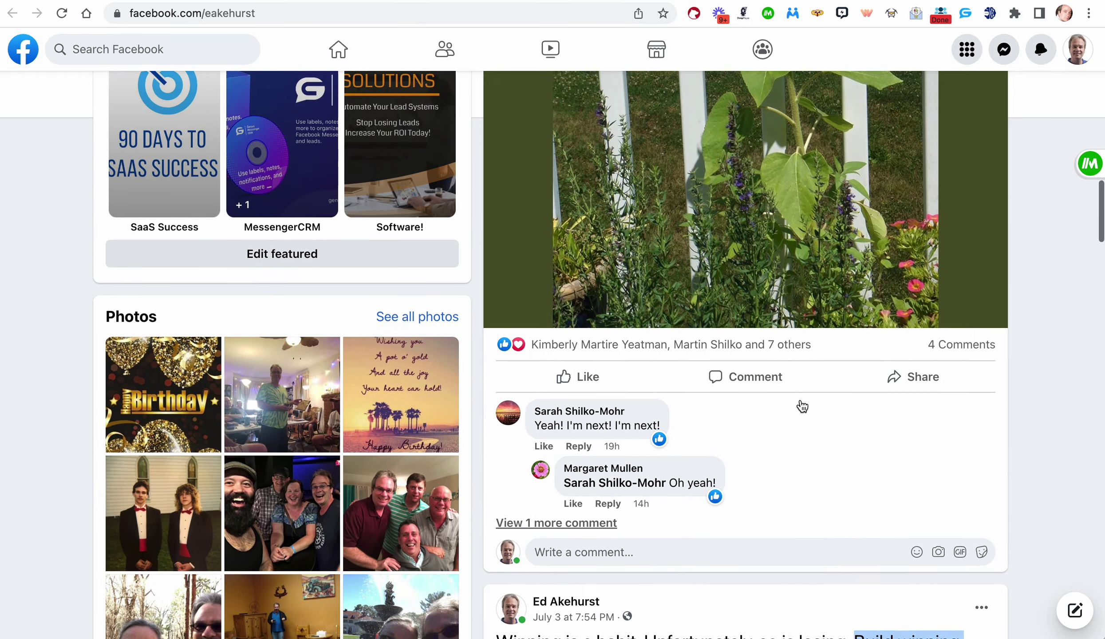
pyautogui.scroll(3, 801, 404)
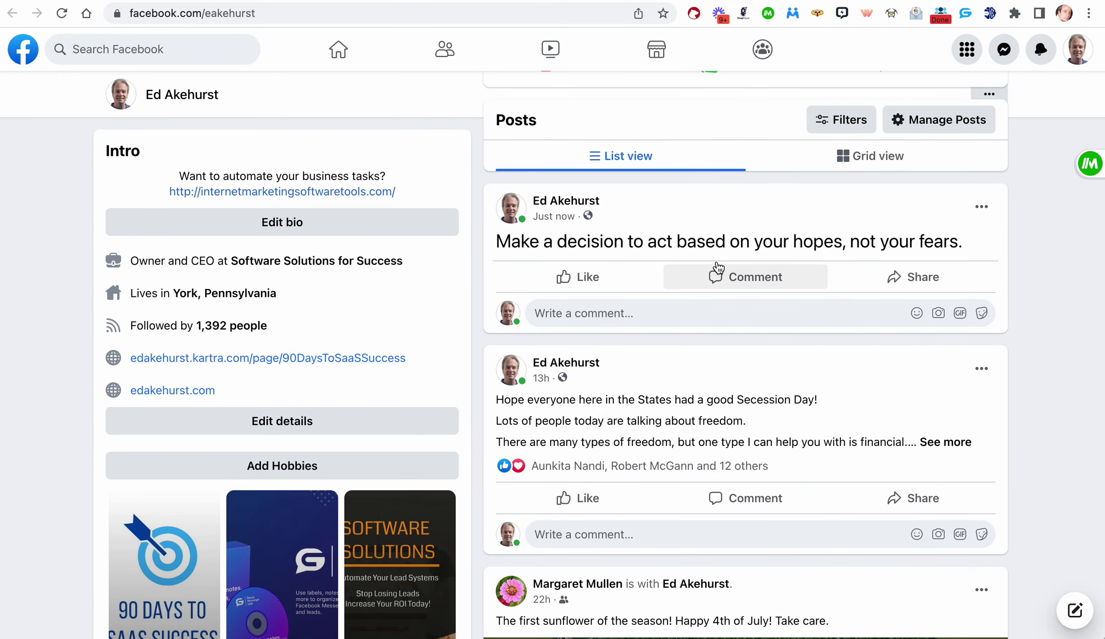
# Switch to the Posting AI trainer page, disable the AI and enable it again to restart automatic posting.
pyautogui.click(187, 1)
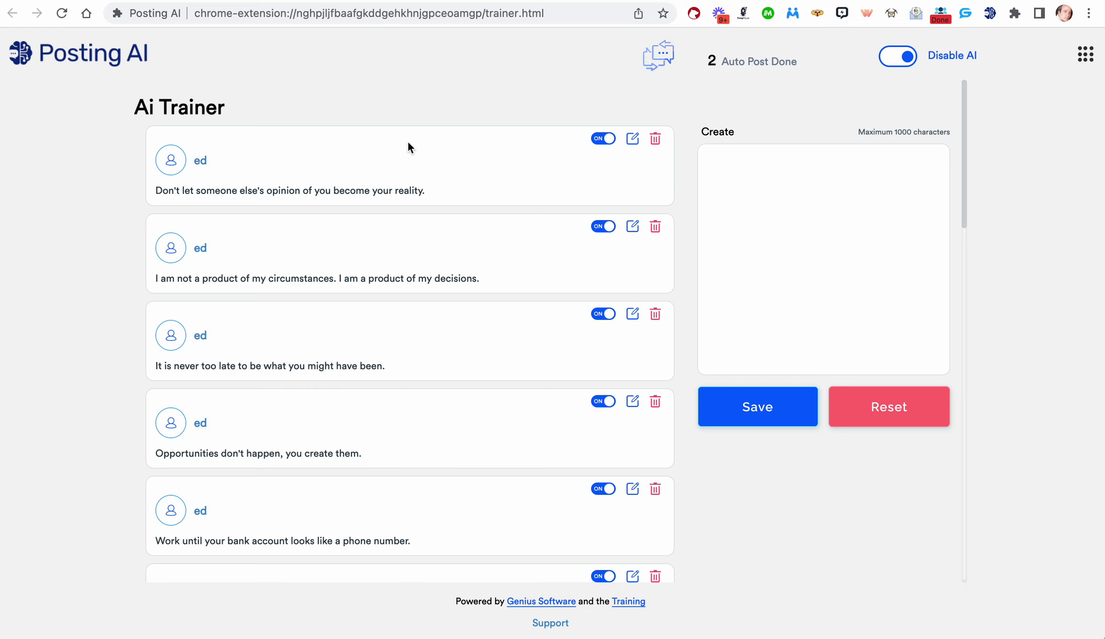
pyautogui.click(904, 57)
pyautogui.click(656, 393)
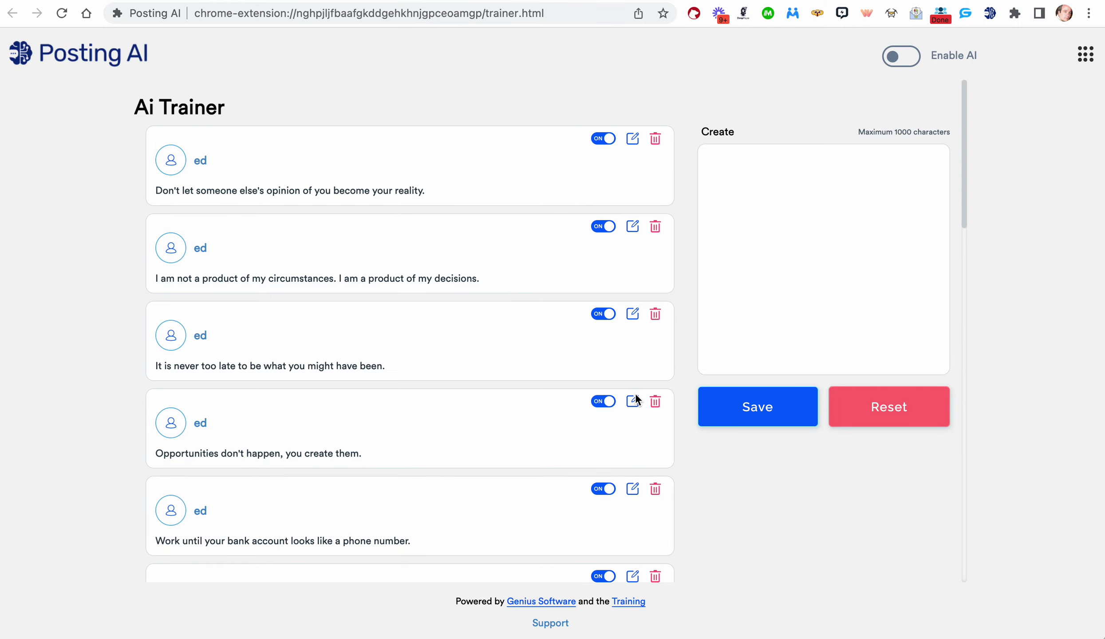
pyautogui.click(900, 55)
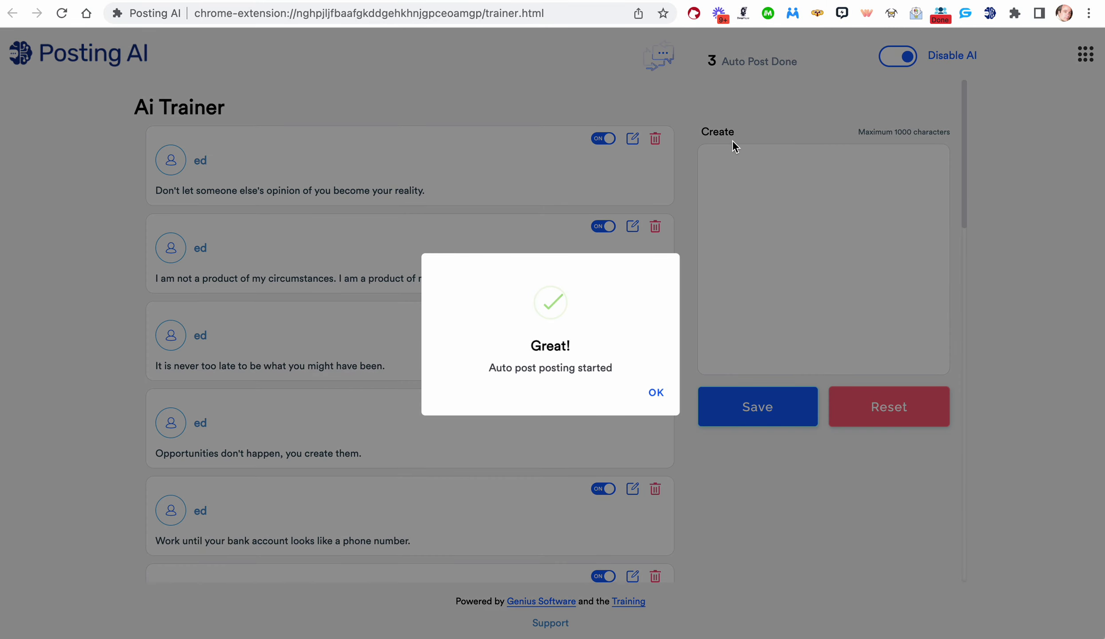
pyautogui.click(656, 396)
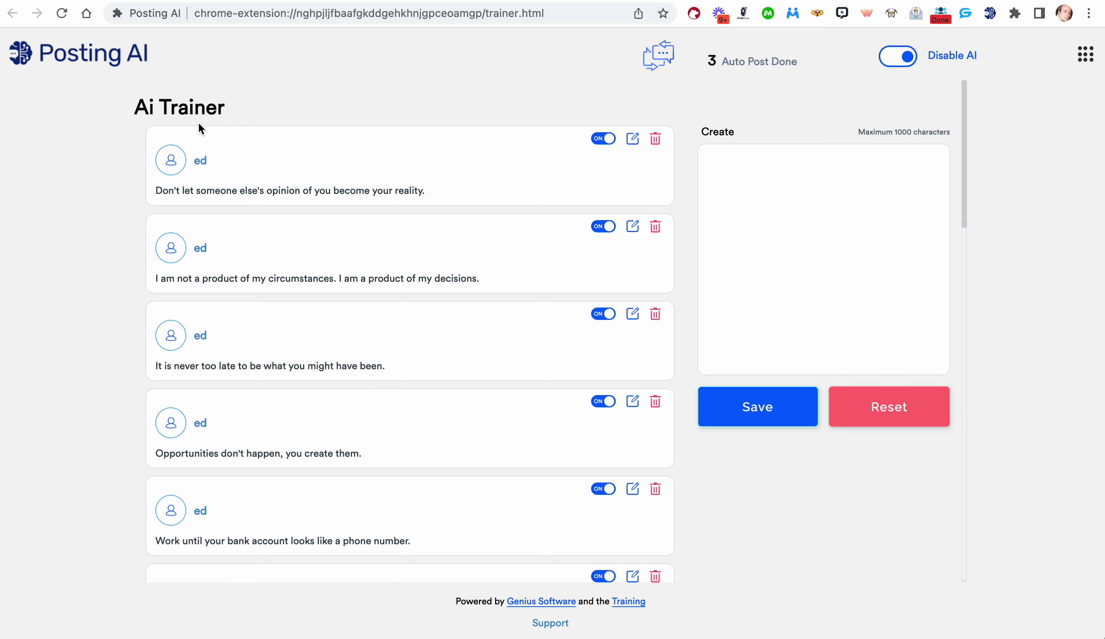
# Review the motivational quotes saved in the Ai Trainer list and view the extension's navigation options.
pyautogui.scroll(-7, 253, 254)
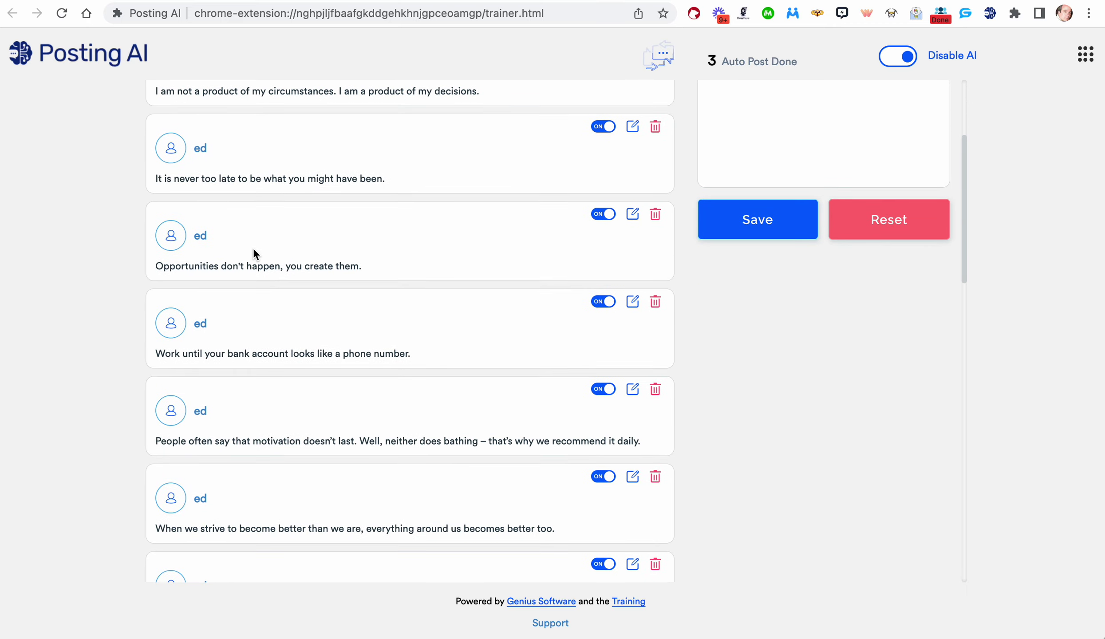
pyautogui.scroll(-10, 253, 249)
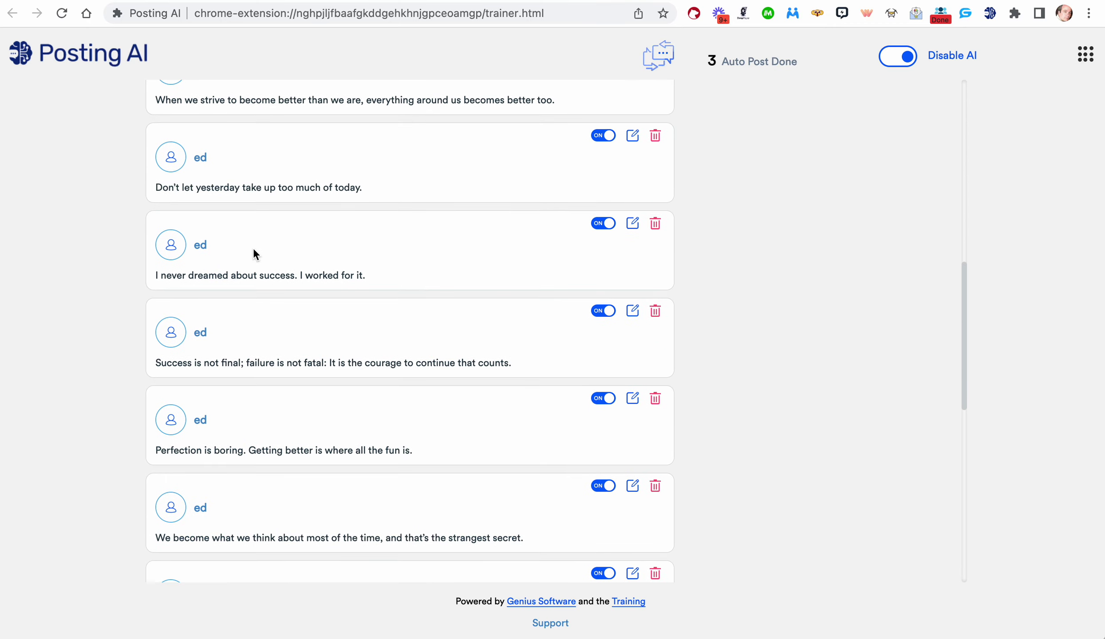
pyautogui.scroll(-10, 253, 253)
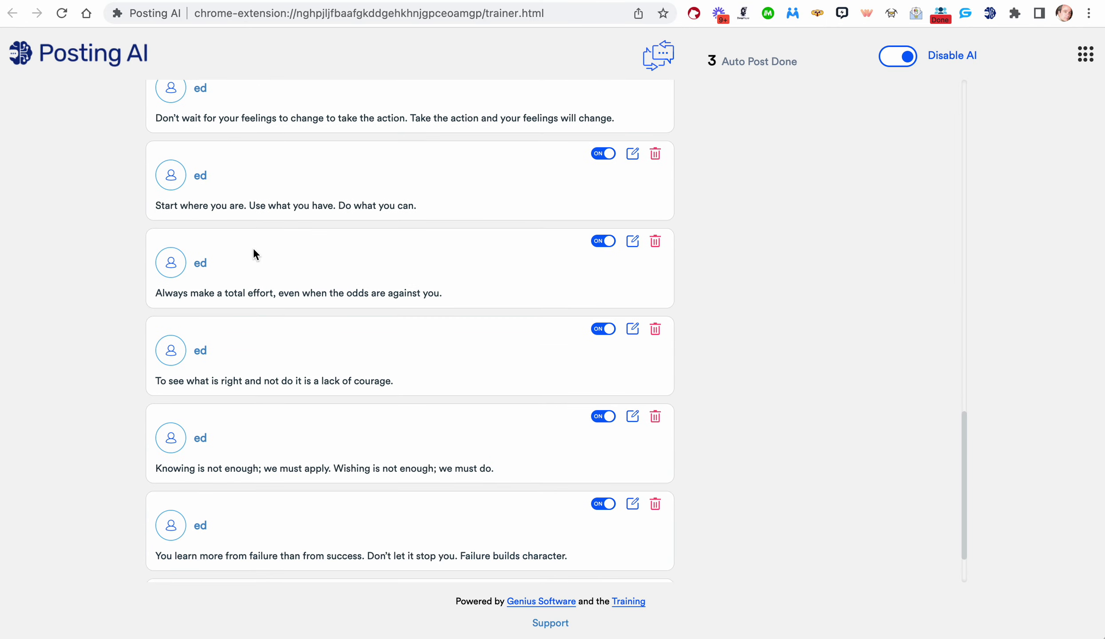
pyautogui.scroll(20, 253, 248)
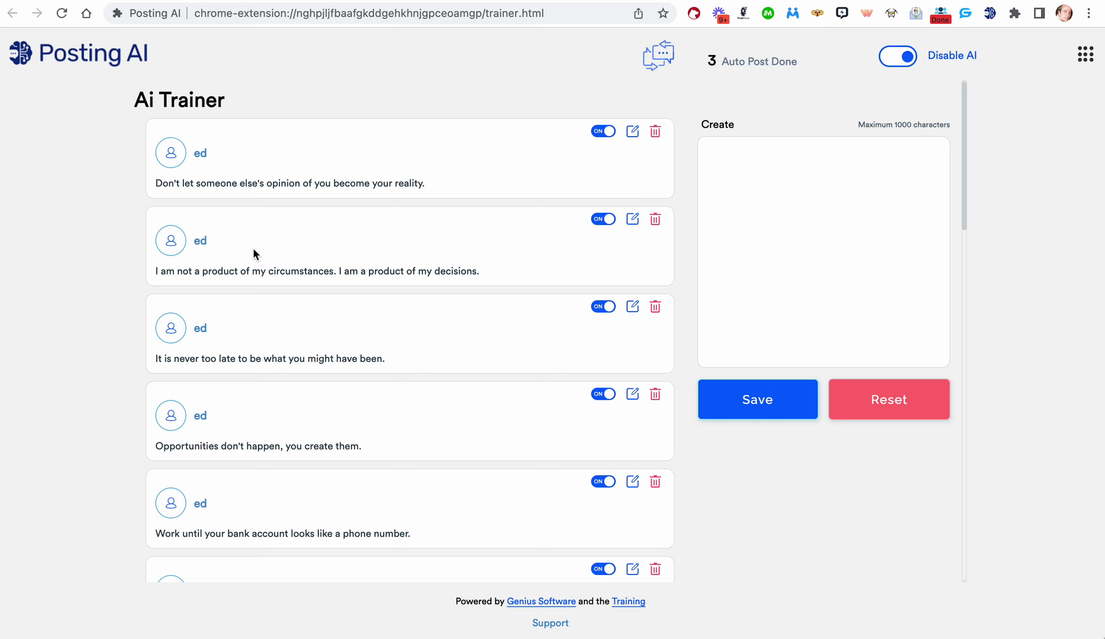
pyautogui.click(1086, 54)
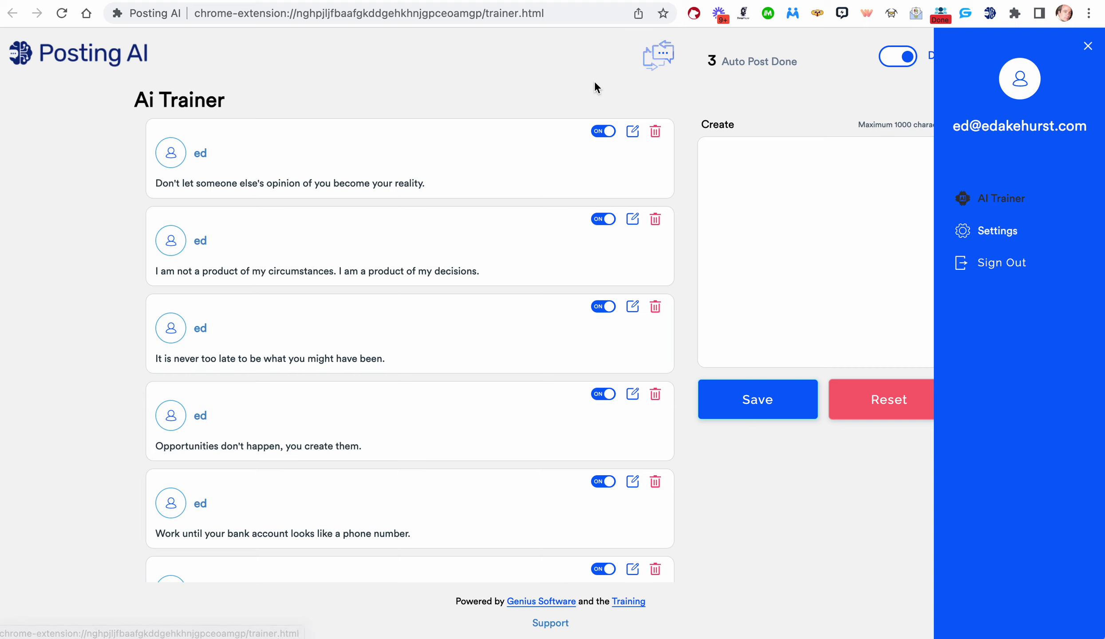
pyautogui.click(548, 91)
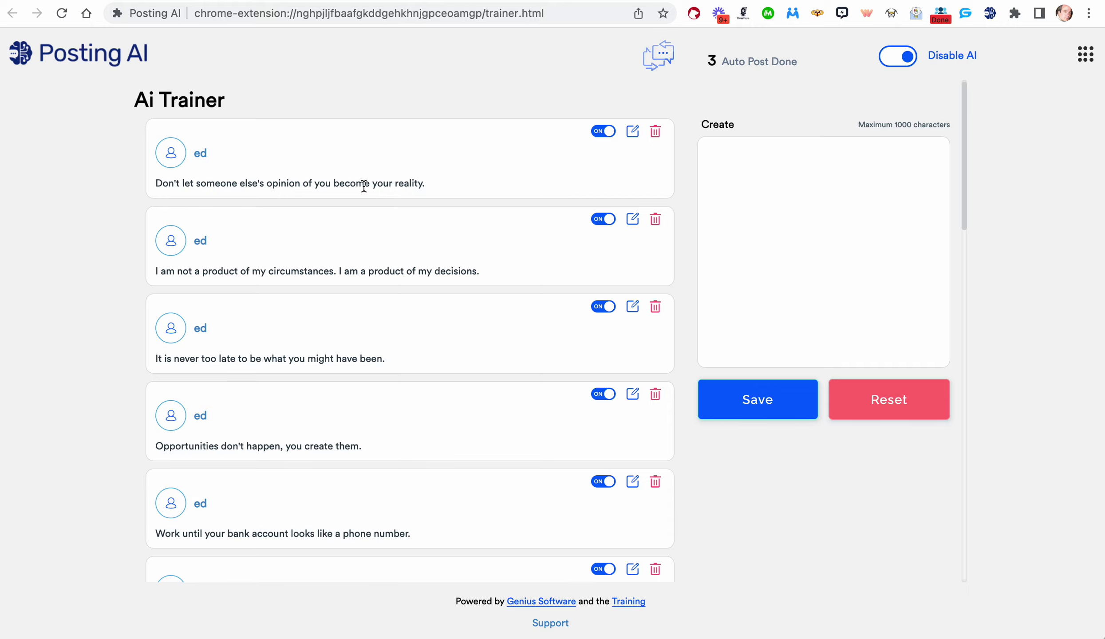
# Read the Ai Trainer quotes at an enlarged page size and restore the default page size.
pyautogui.scroll(10, 363, 186)
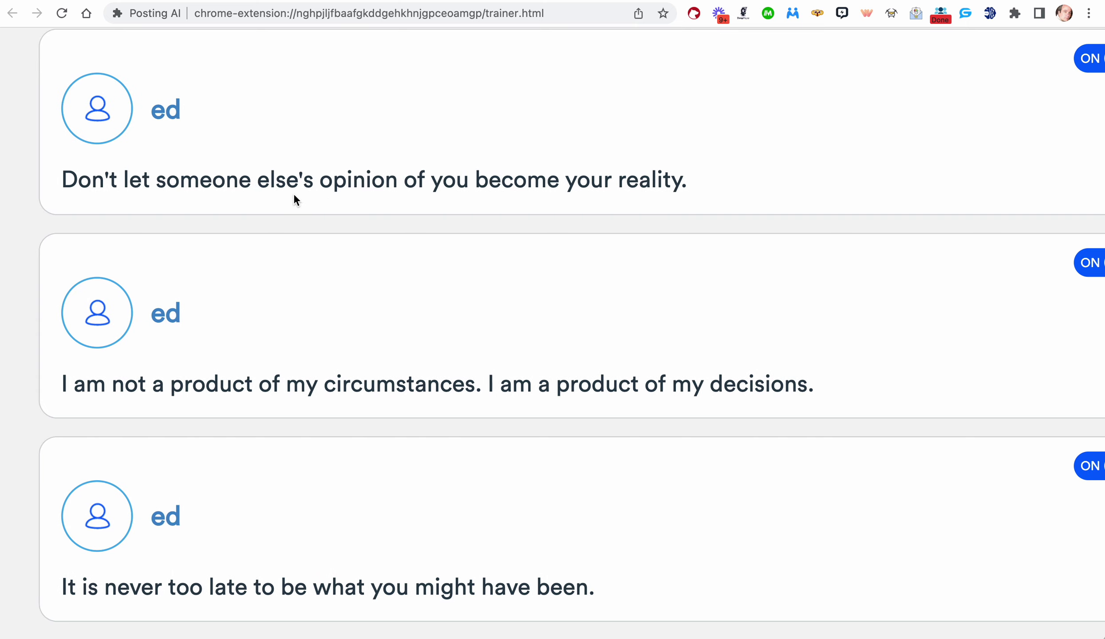
pyautogui.scroll(-3, 533, 266)
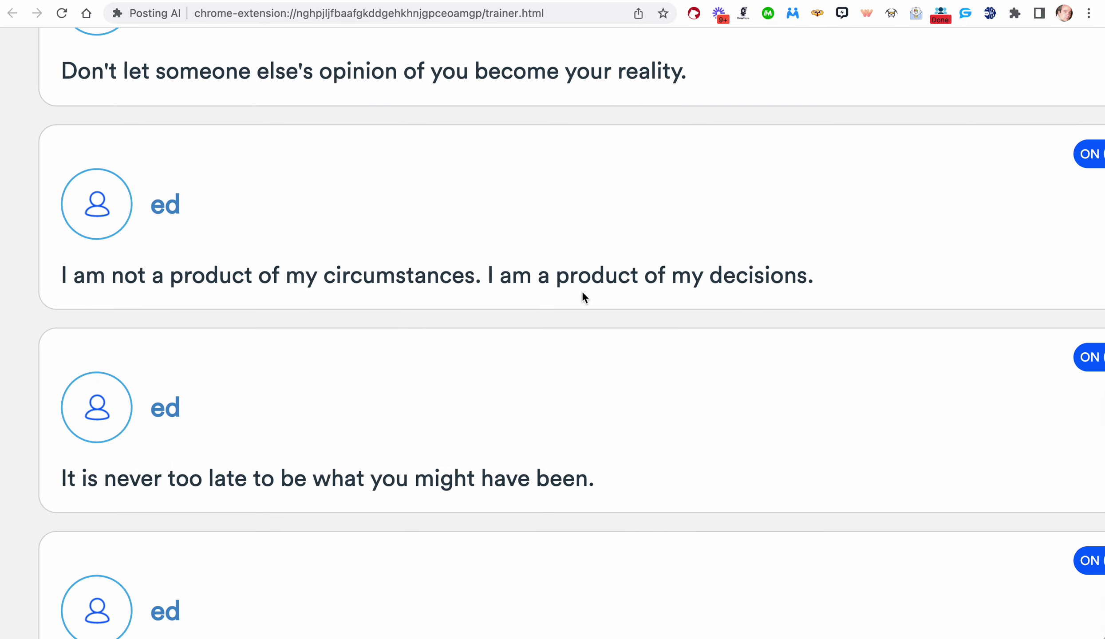
pyautogui.scroll(-10, 687, 293)
pyautogui.scroll(-13, 688, 291)
pyautogui.scroll(7, 687, 291)
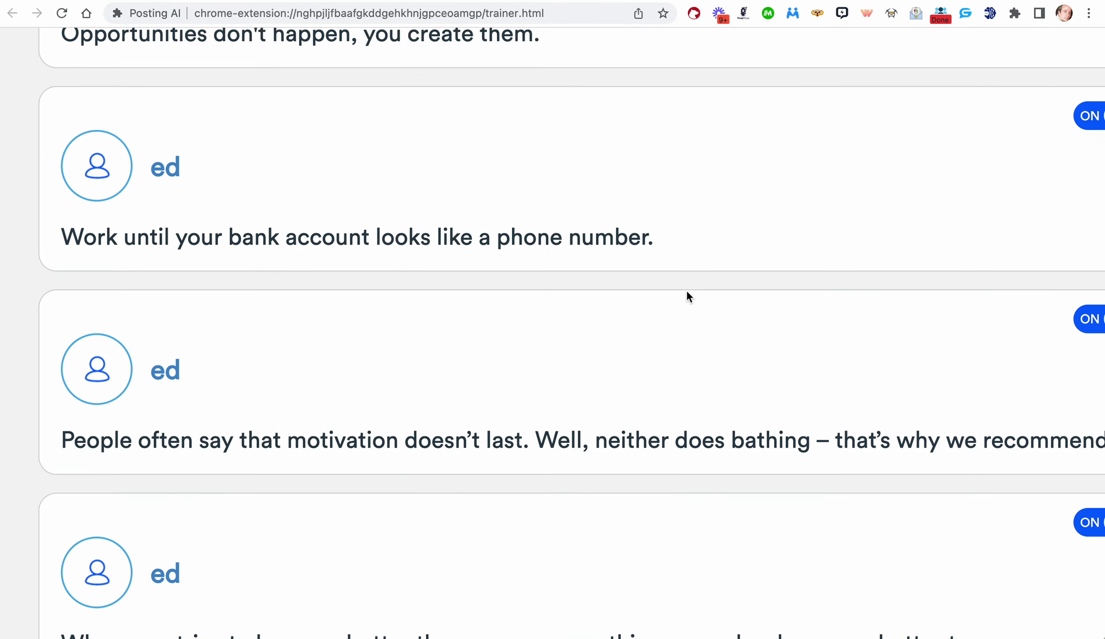
pyautogui.scroll(8, 687, 296)
pyautogui.hotkey('ctrl', '0')
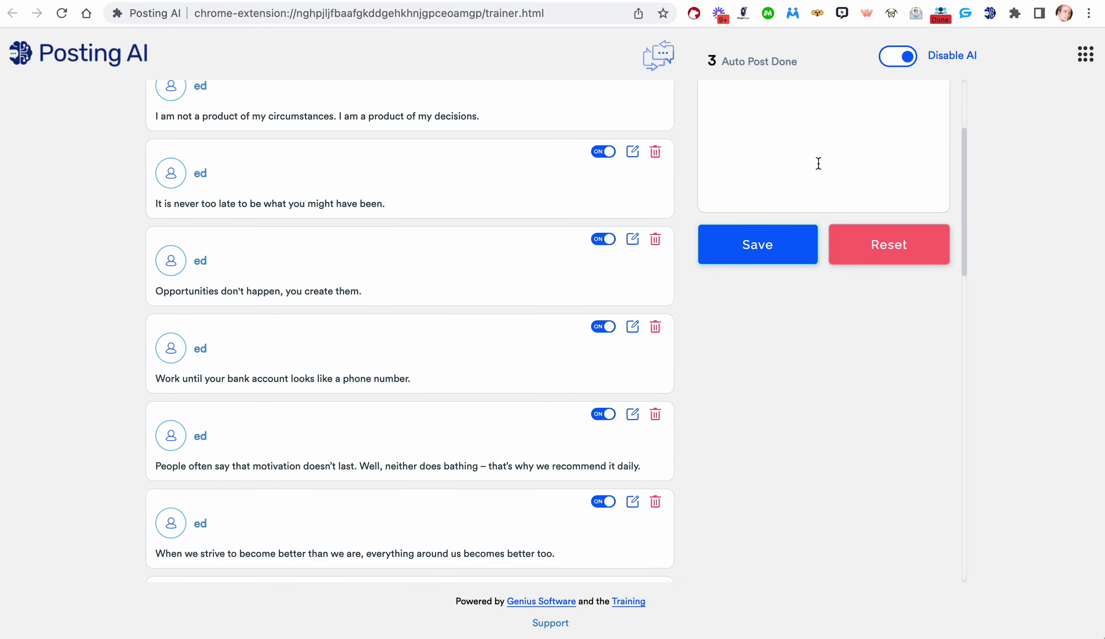
# Switch to the Facebook profile and show the newest quote post's options, including Train AI.
pyautogui.click(764, 248)
pyautogui.hotkey('ctrl', 'Tab')
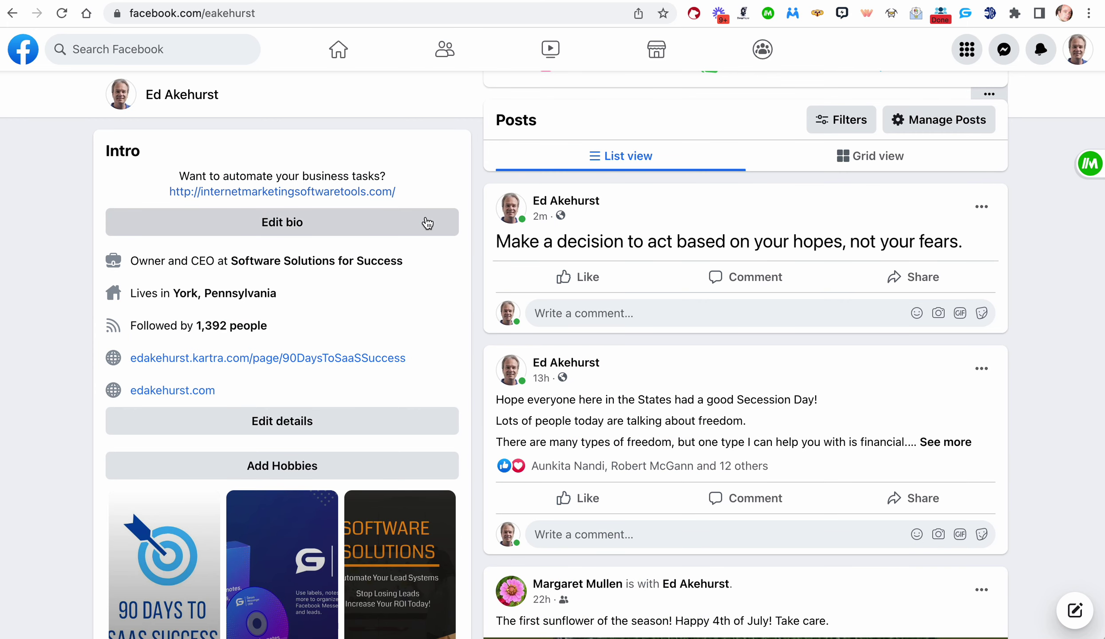
pyautogui.click(982, 209)
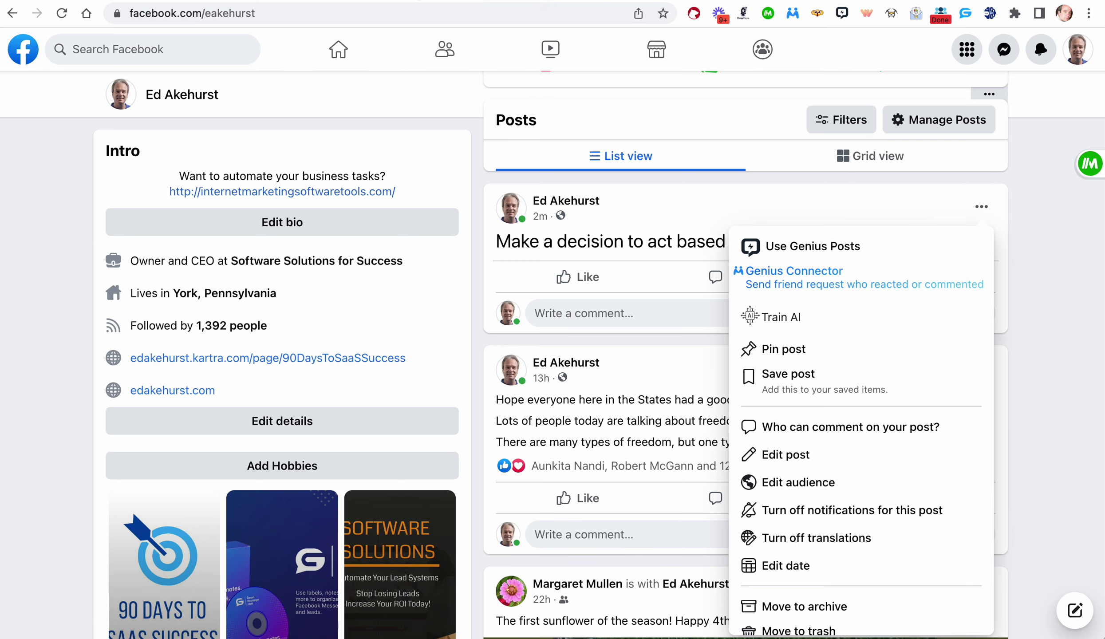
# Return to the Posting AI trainer page and look through its saved training quotes.
pyautogui.click(479, 0)
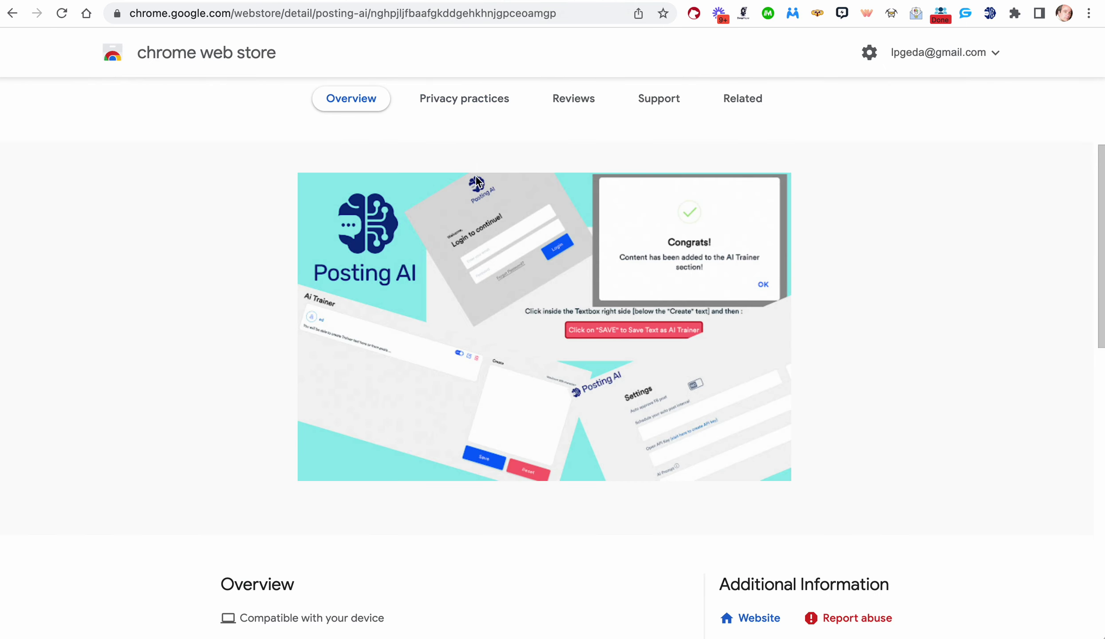
pyautogui.hotkey('ctrl', 'Tab')
pyautogui.scroll(-15, 377, 297)
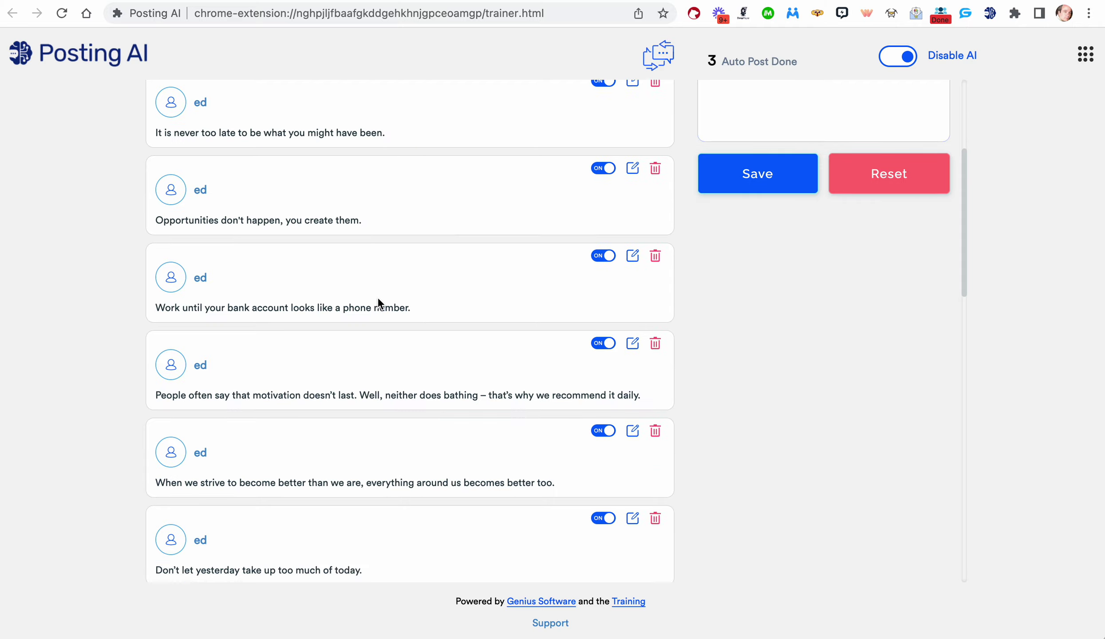
pyautogui.scroll(15, 377, 537)
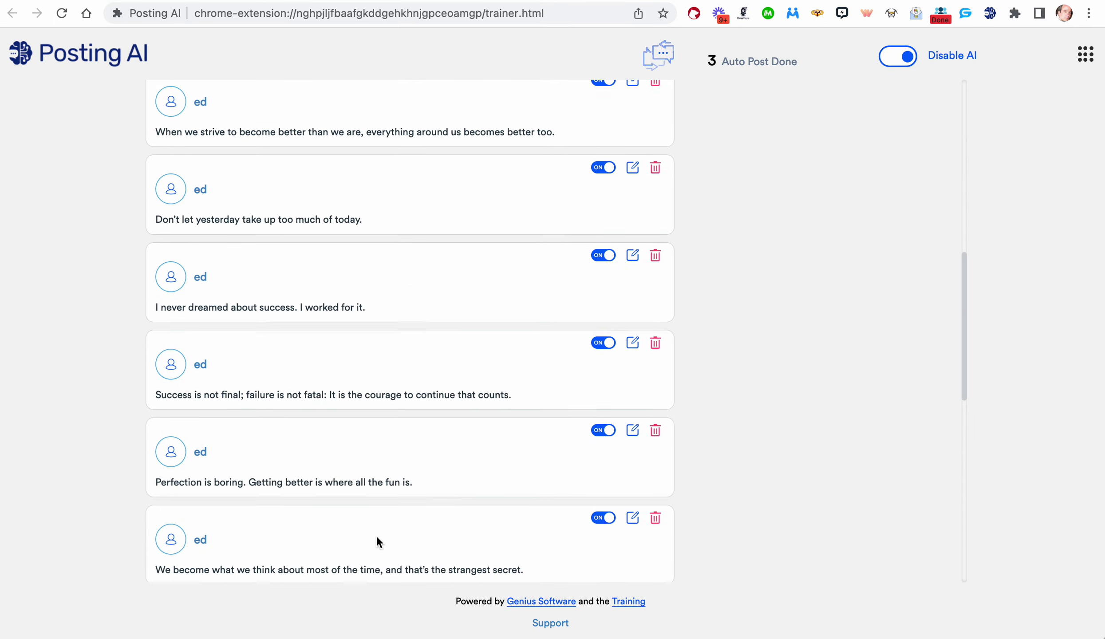
pyautogui.scroll(2, 377, 537)
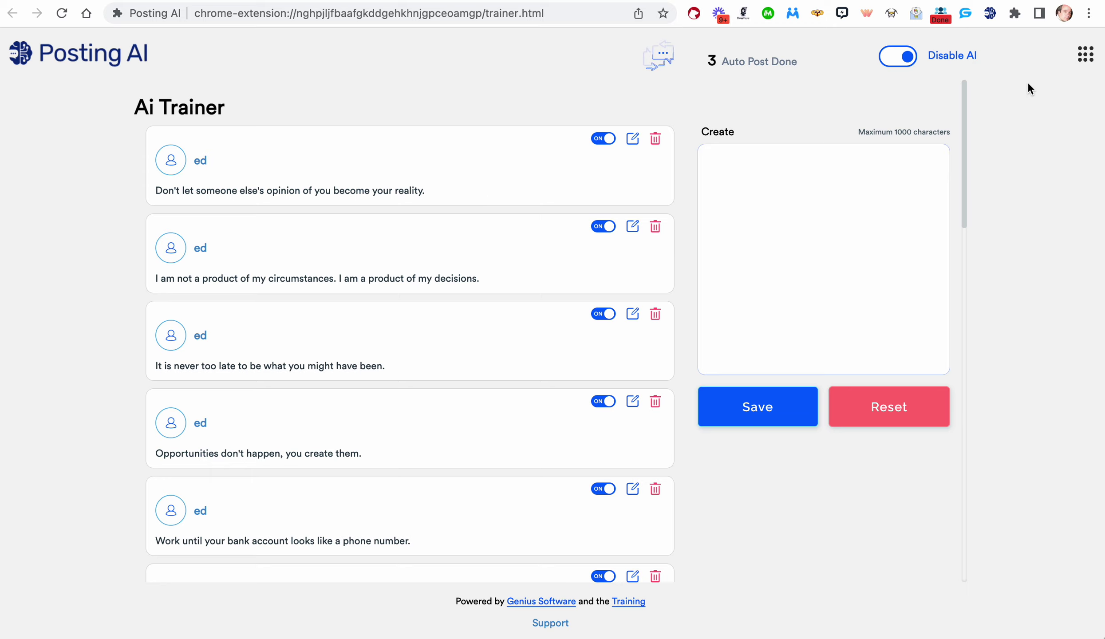
pyautogui.scroll(-5, 529, 252)
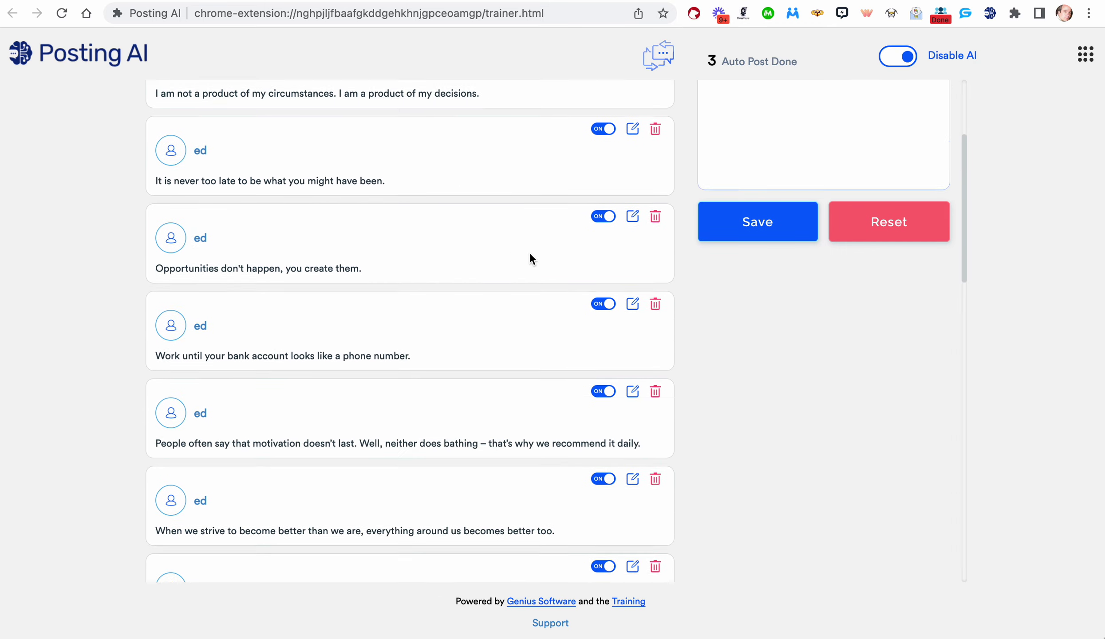
# Examine the Latest Post approval dialog with its suggested quote and its approve, edit and generate options.
pyautogui.scroll(5, 529, 252)
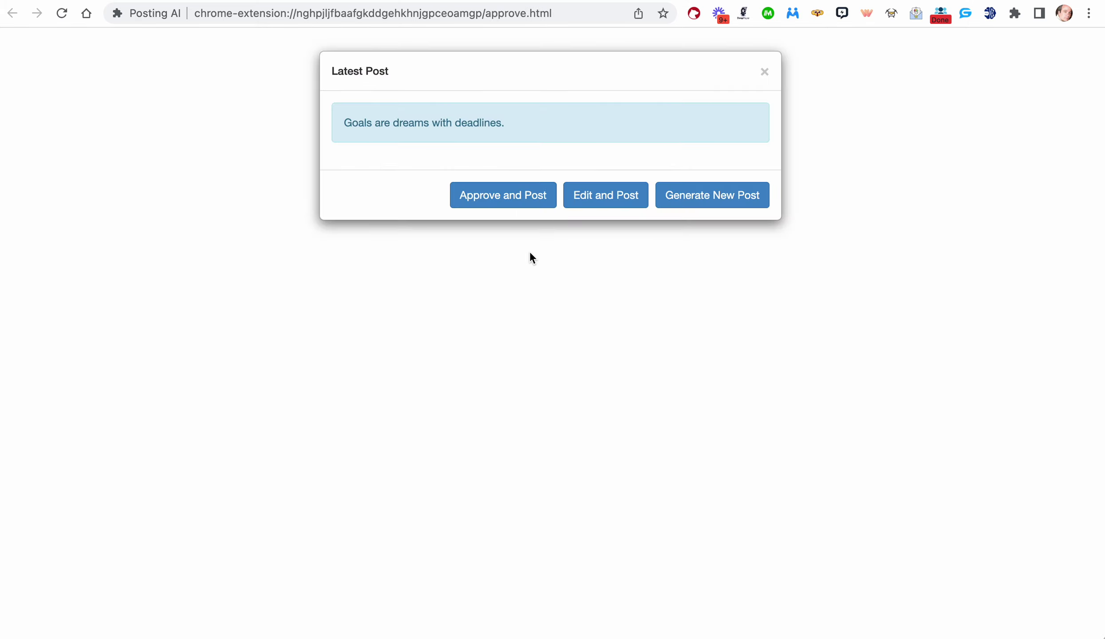
pyautogui.scroll(5, 529, 251)
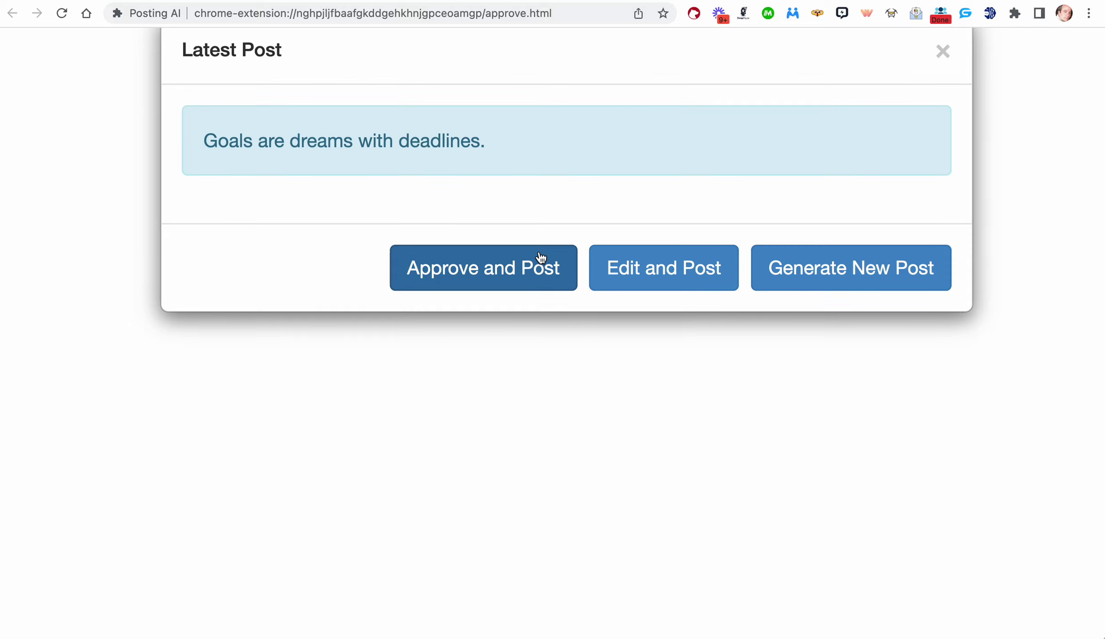
pyautogui.scroll(1, 531, 257)
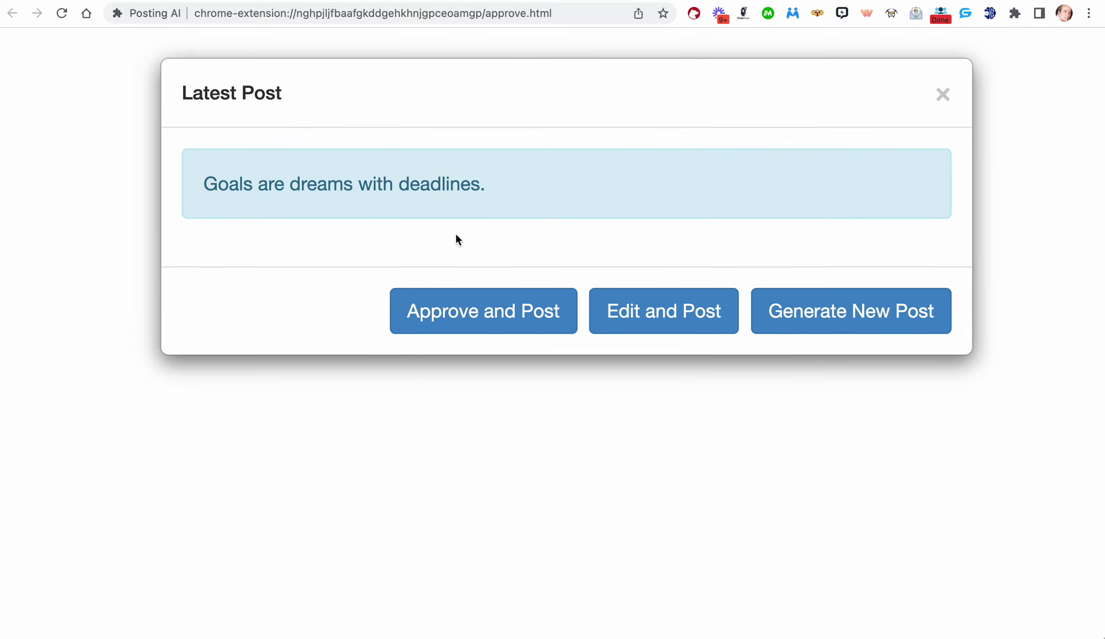